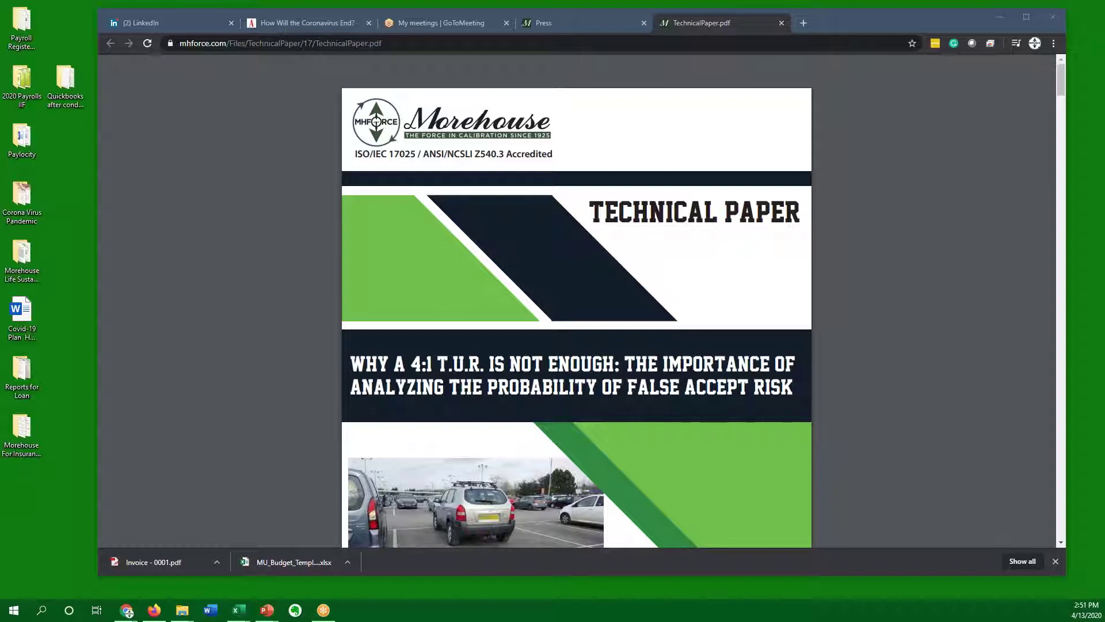
# Skim the technical paper's cover page and switch to the Morehouse Uncertainty Master with Risk workbook in Excel
pyautogui.scroll(-2, 693, 227)
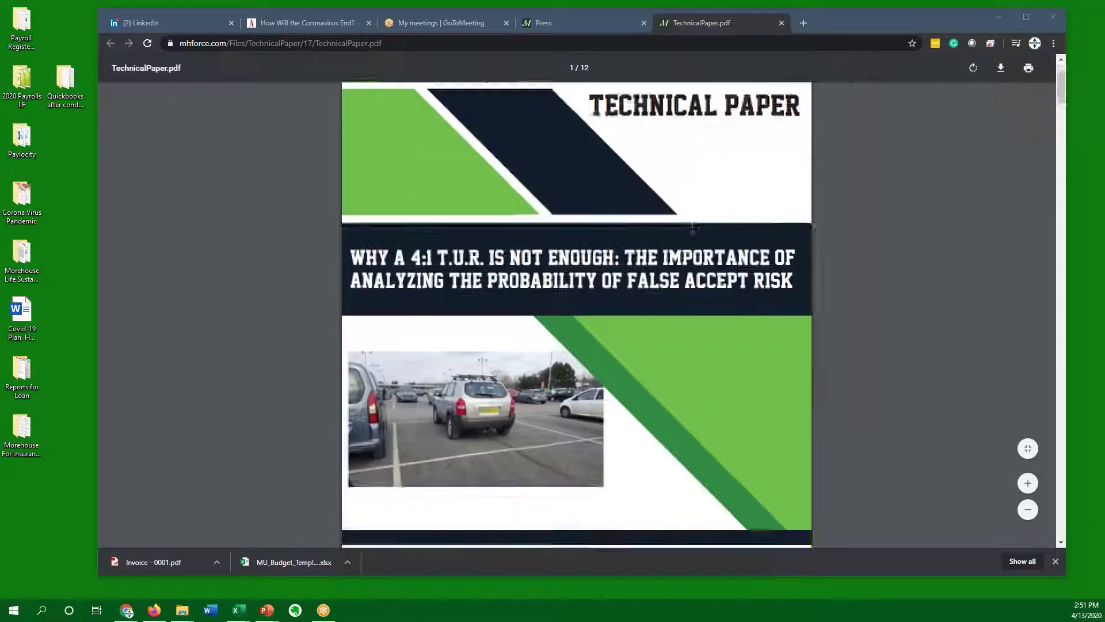
pyautogui.scroll(-1, 693, 226)
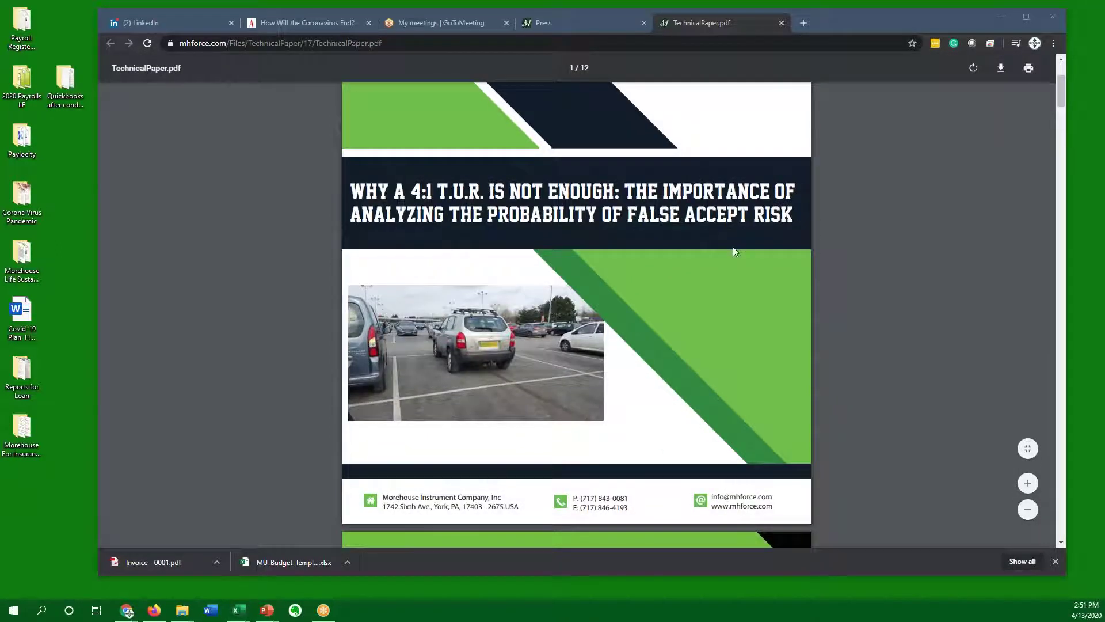
pyautogui.moveTo(258, 616)
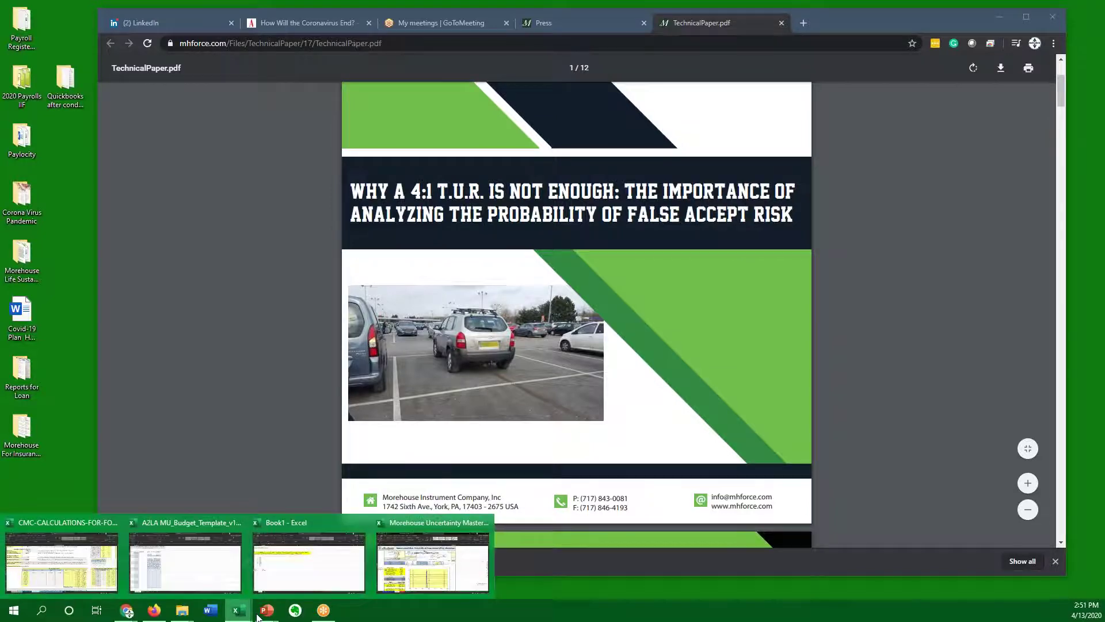
pyautogui.click(432, 561)
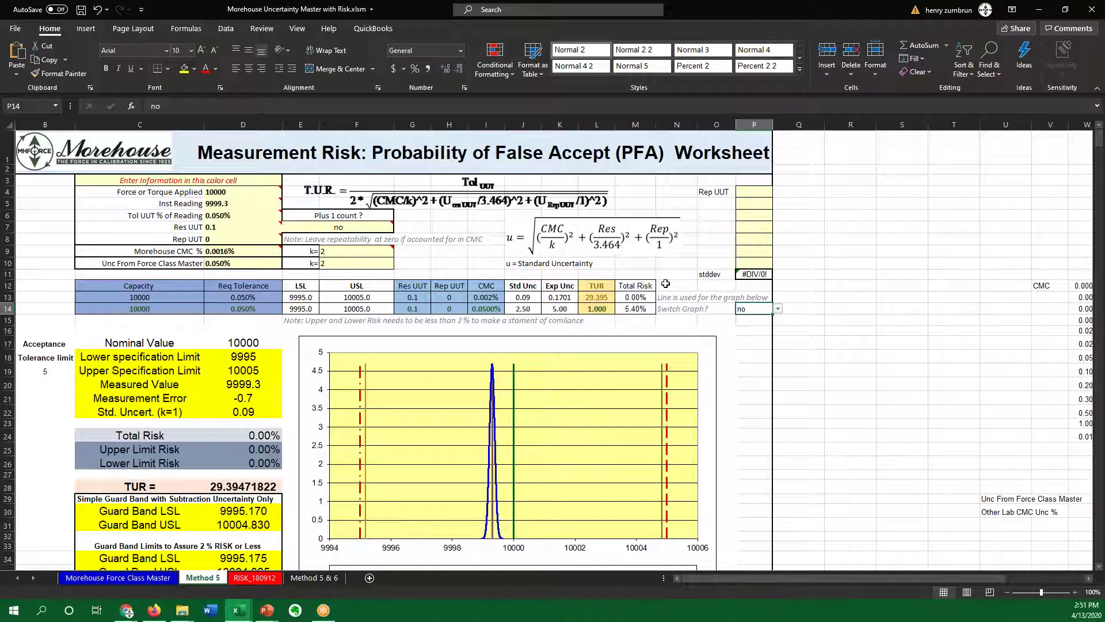
# Review the applied force and instrument reading inputs and the guard band limits that assure 2 % risk or less
pyautogui.click(245, 191)
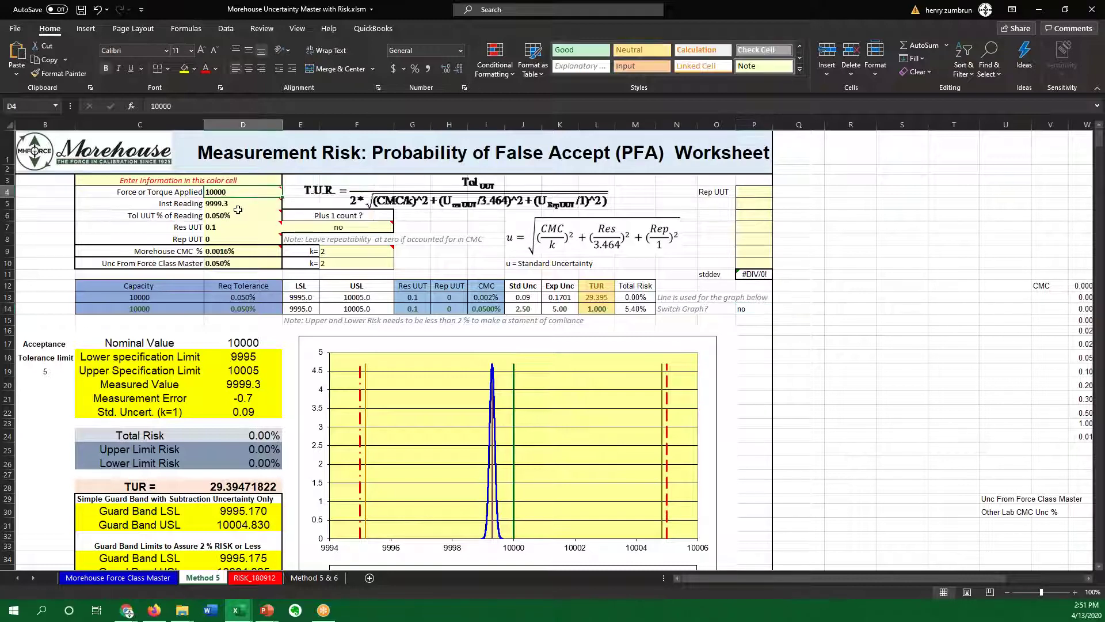
pyautogui.click(238, 206)
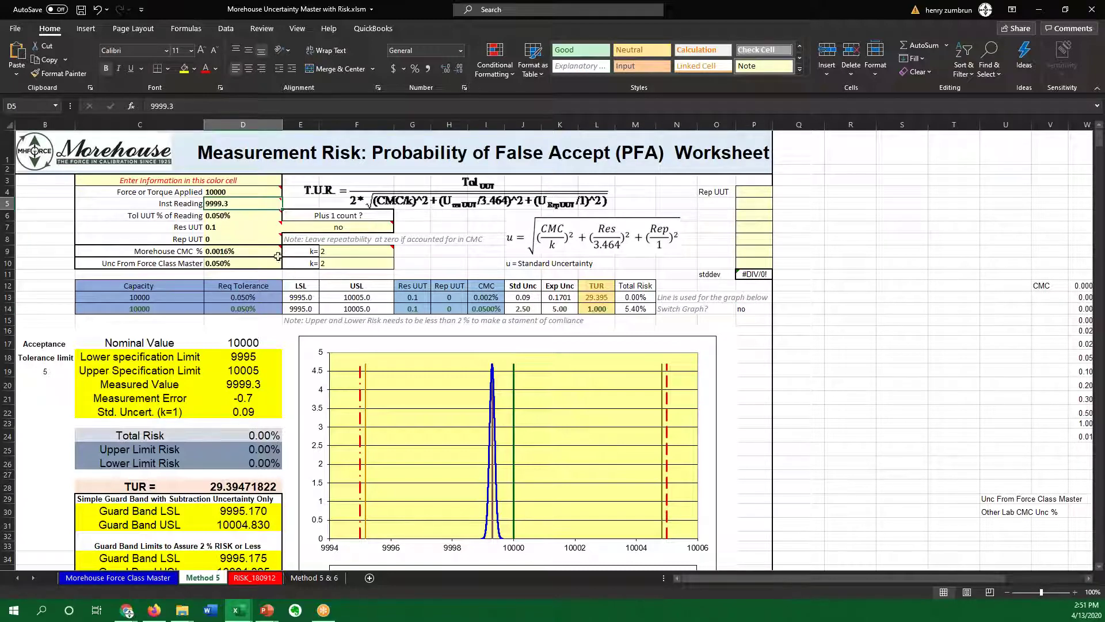
pyautogui.moveTo(236, 207)
pyautogui.scroll(-2, 326, 268)
pyautogui.scroll(1, 307, 324)
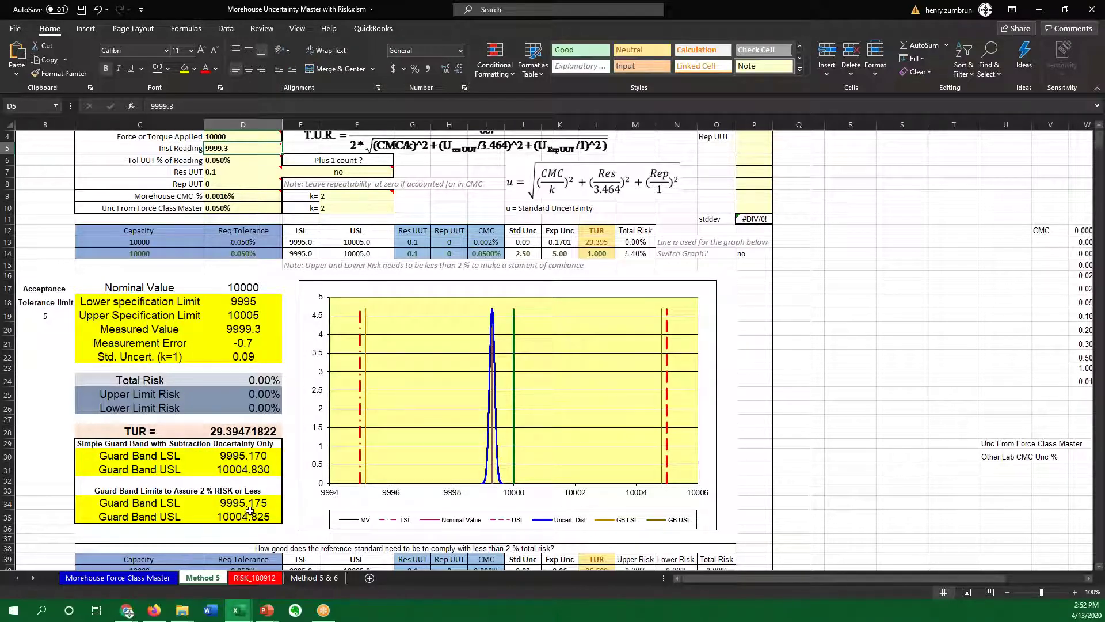
pyautogui.moveTo(127, 502); pyautogui.dragTo(254, 516)
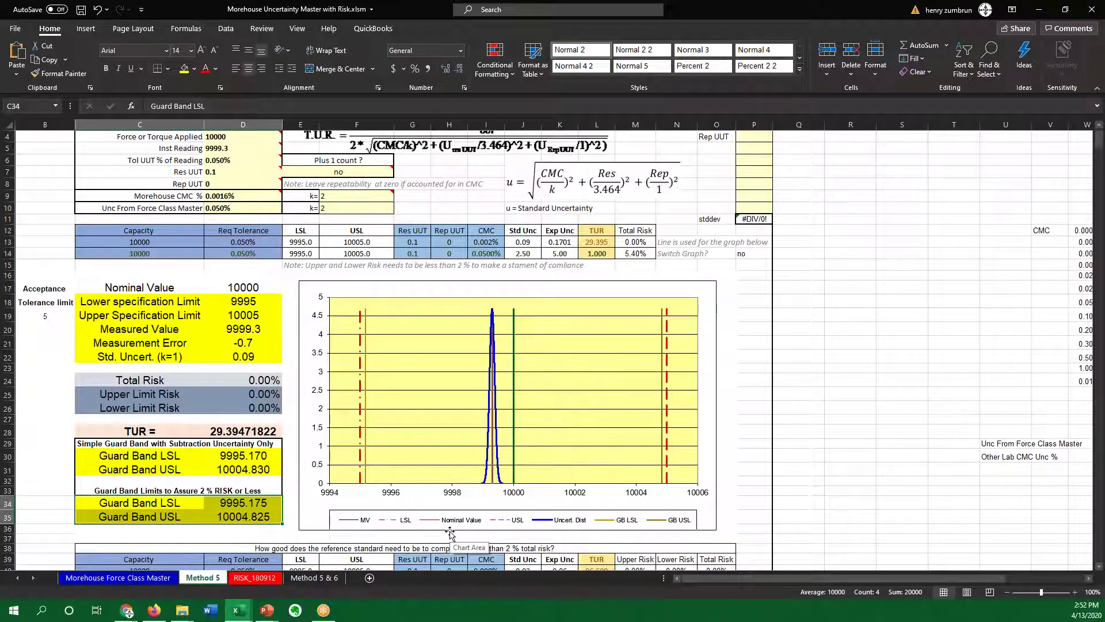
pyautogui.scroll(1, 450, 533)
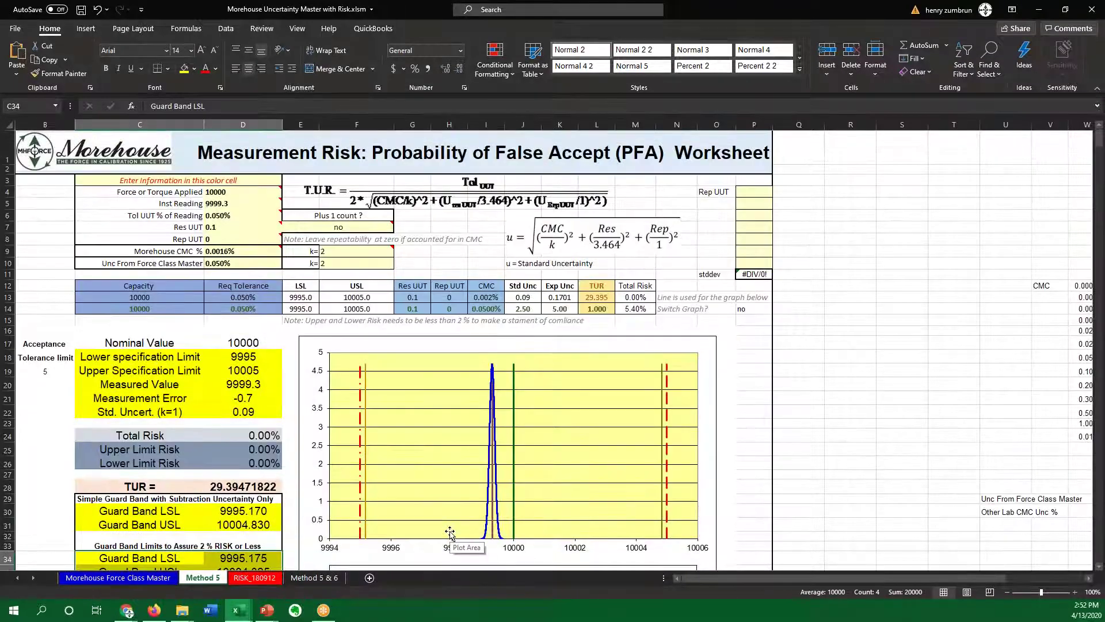
# Enter the first four Rep UUT readings in P4:P7 as 9999.3, 9999.2, 9999.3 and 9999.2
pyautogui.click(743, 192)
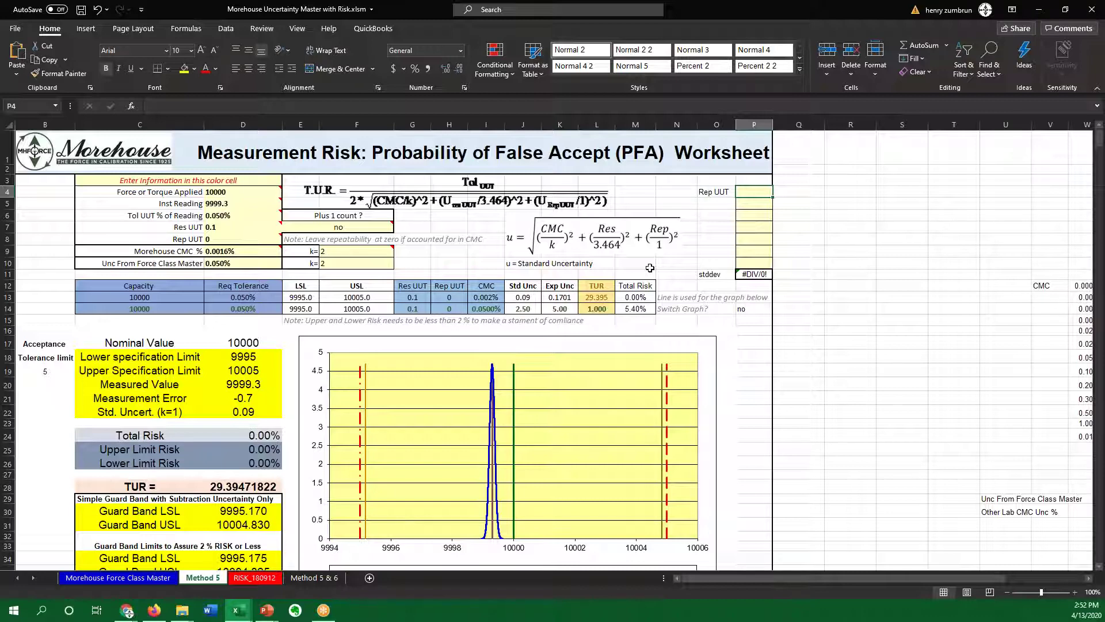
pyautogui.write('9999.3')
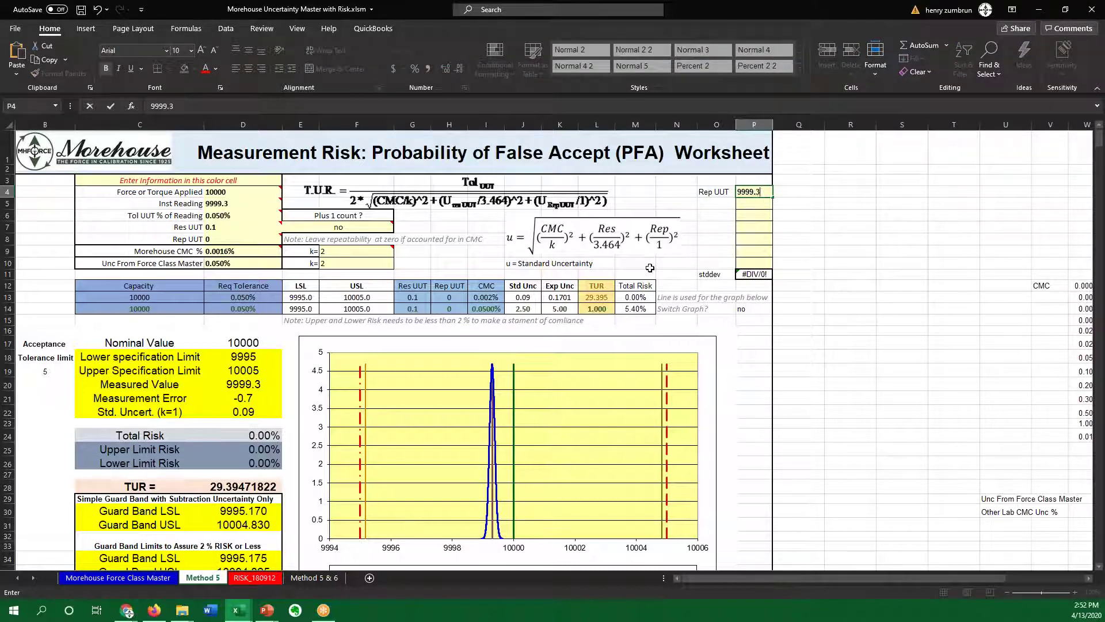
pyautogui.press('Return')
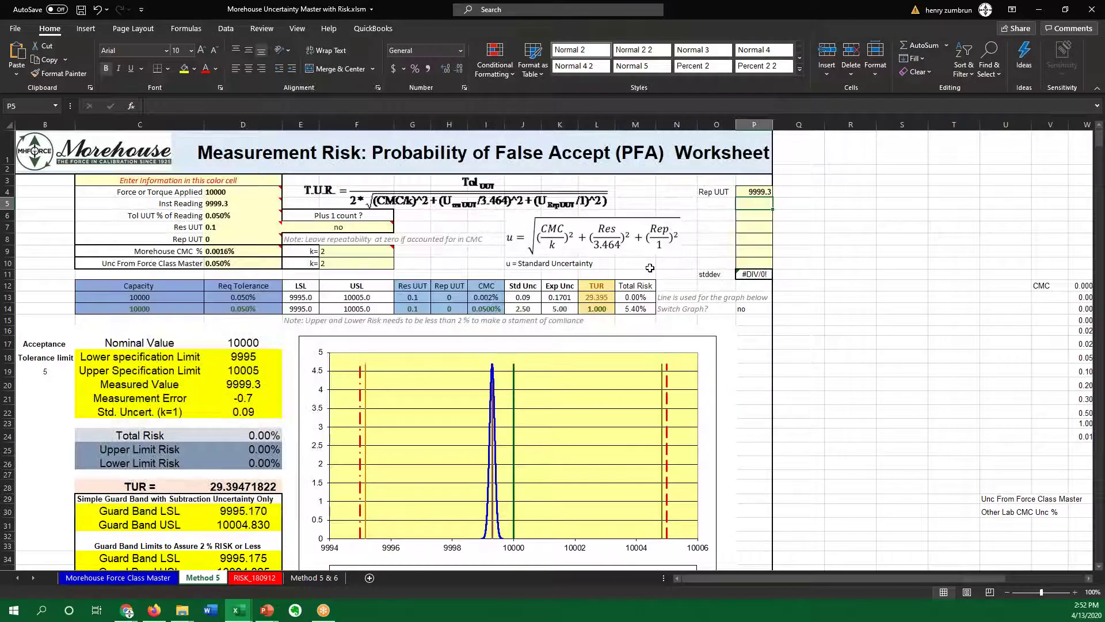
pyautogui.write('999')
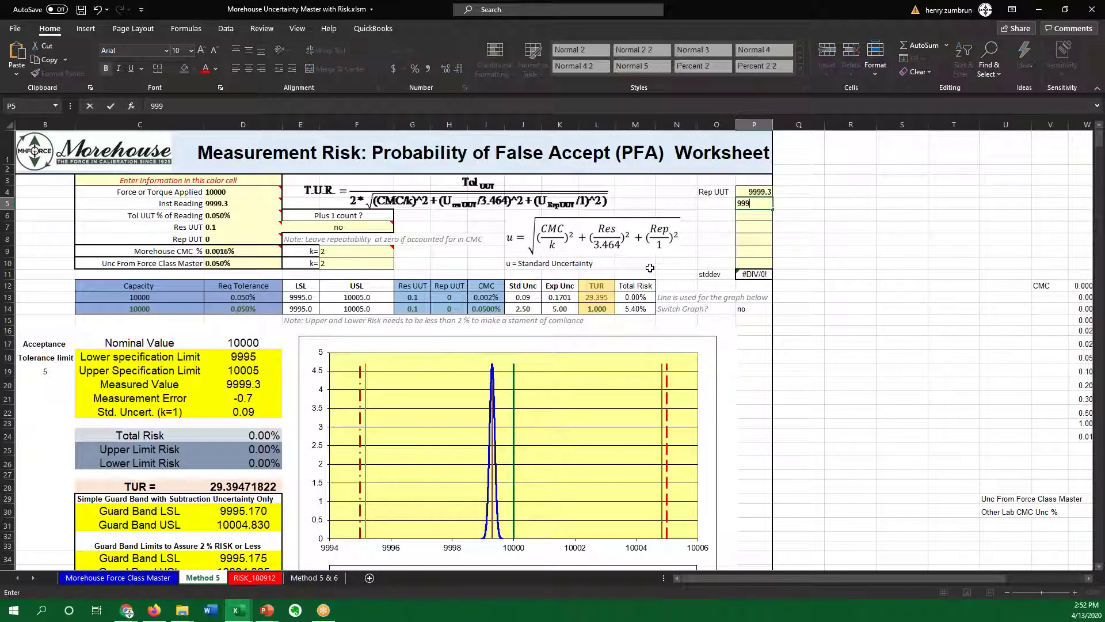
pyautogui.write('9.2')
pyautogui.press('Return')
pyautogui.write('9999.3')
pyautogui.press('Return')
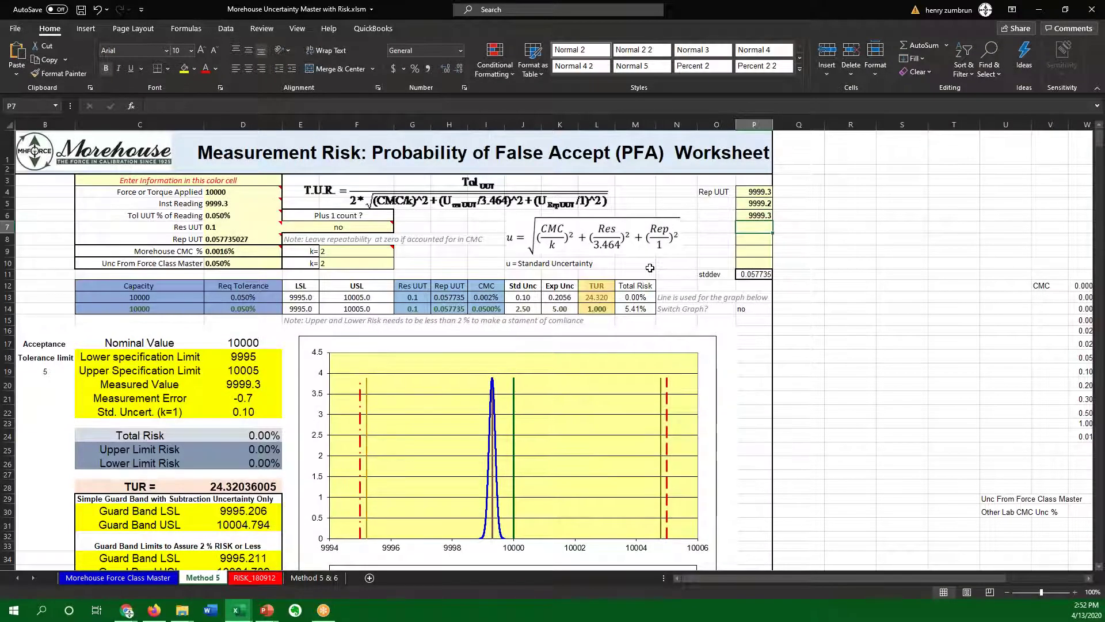
pyautogui.write('9999')
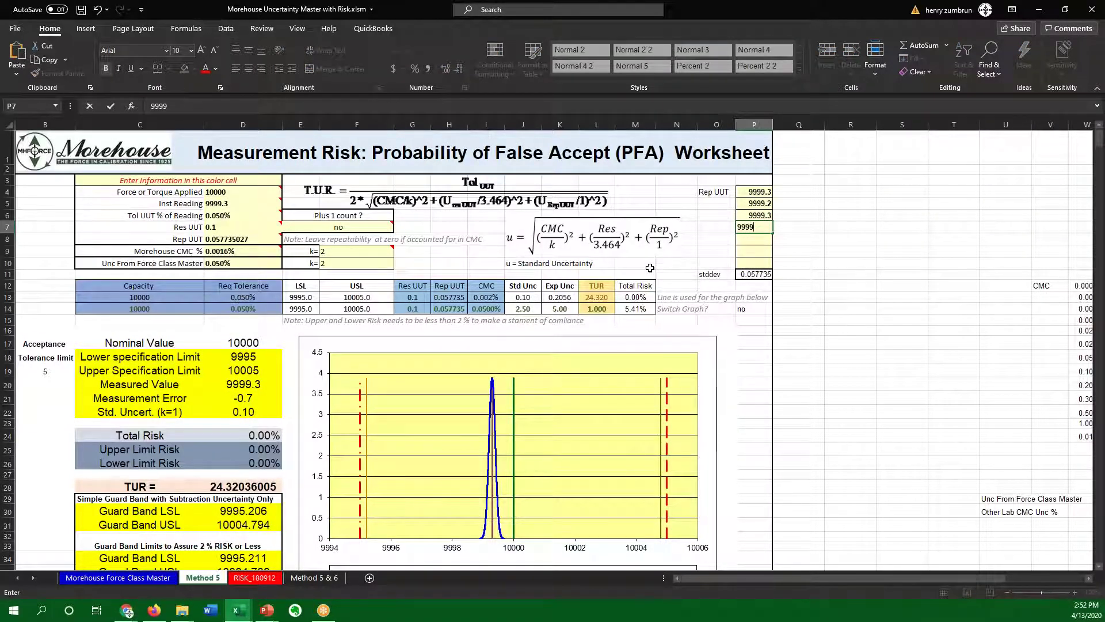
pyautogui.write('.2')
pyautogui.press('Return')
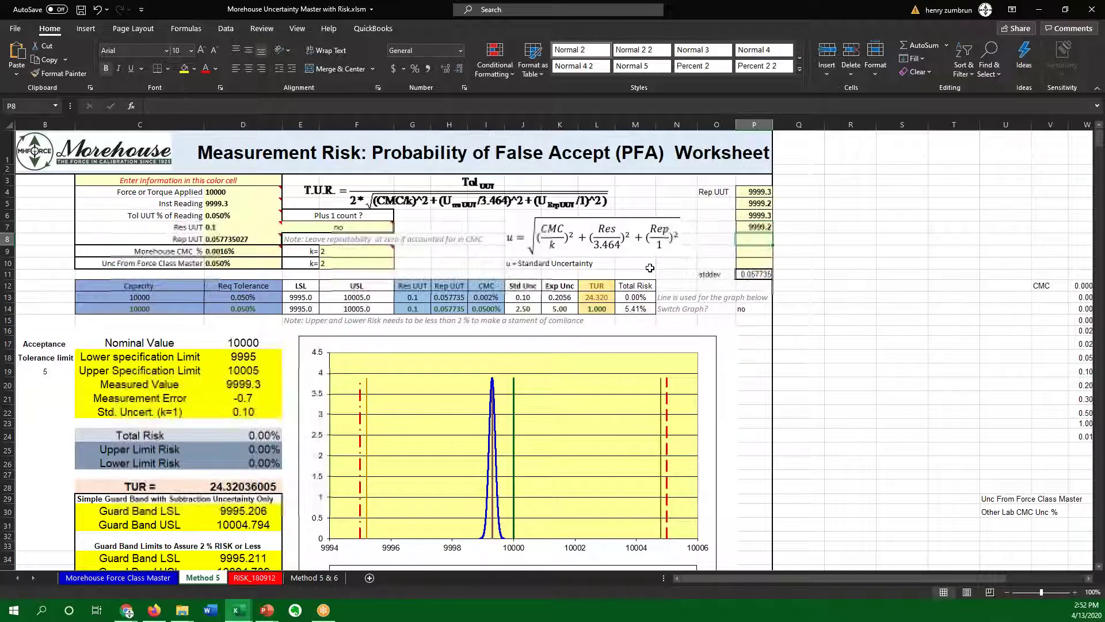
# Enter a fifth Rep UUT reading in P8, first as 9999.3, and correct it to 9999.4
pyautogui.write('9')
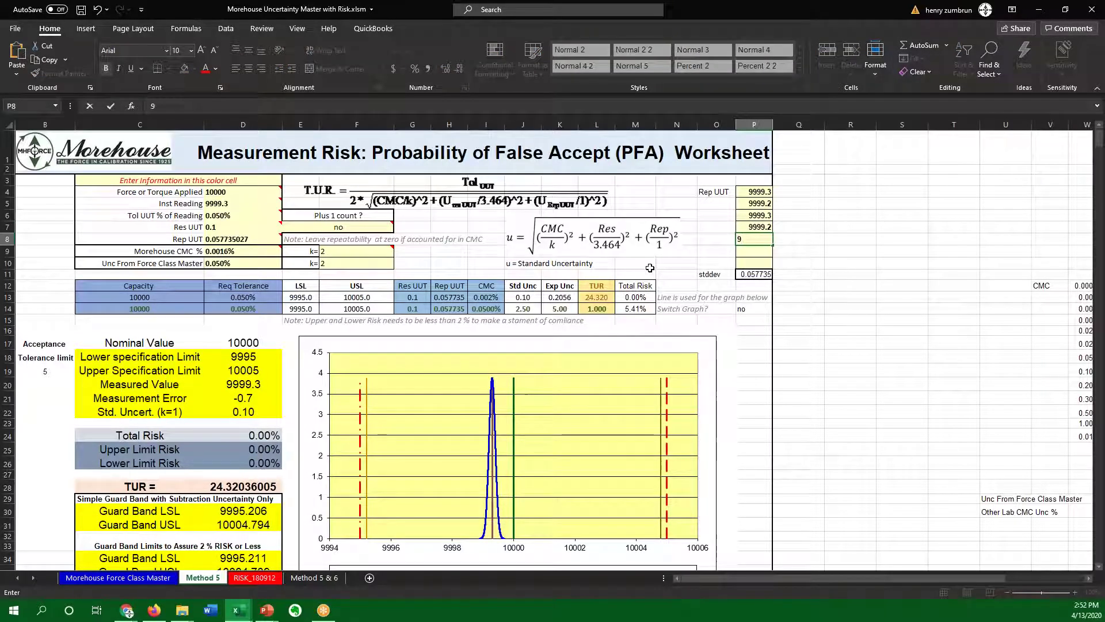
pyautogui.write('999.3')
pyautogui.press('Return')
pyautogui.press('Up')
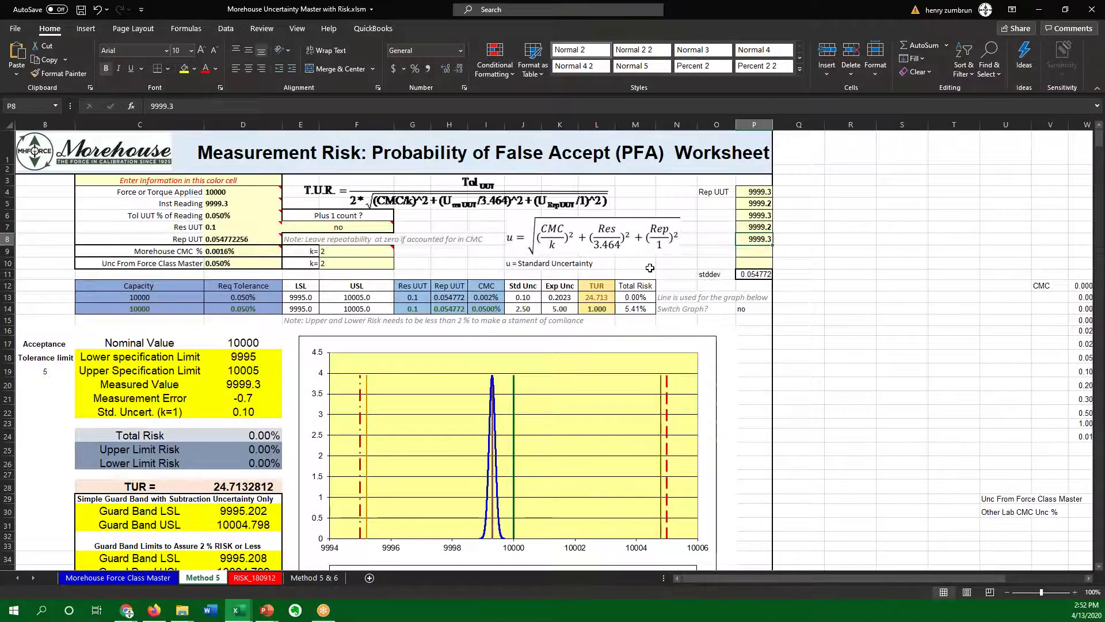
pyautogui.write('99999.')
pyautogui.press('BackSpace')
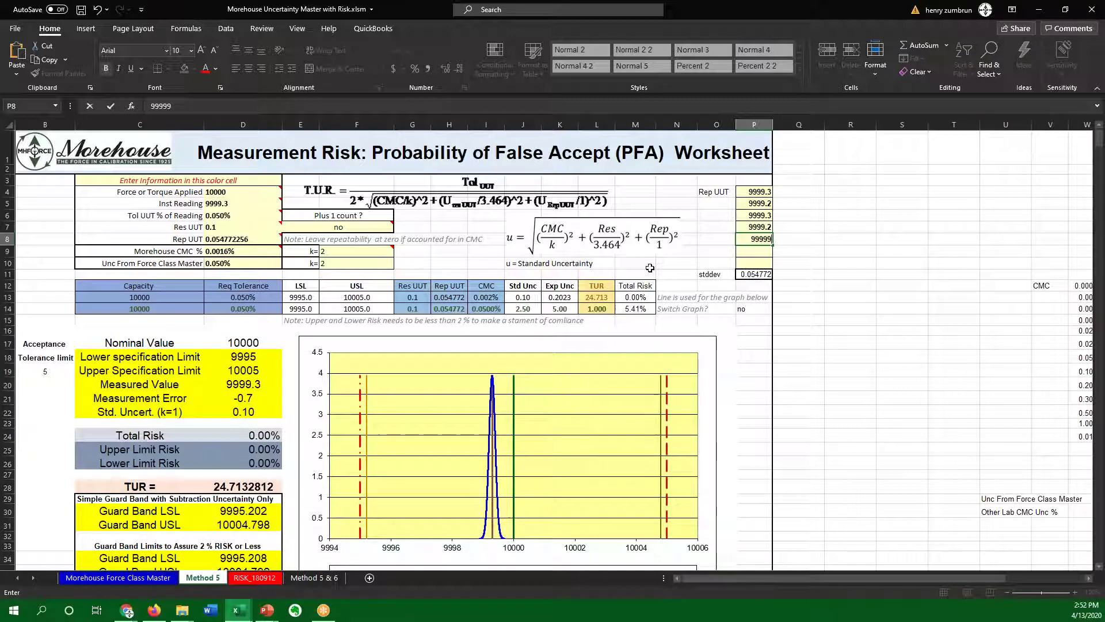
pyautogui.write('.4')
pyautogui.press('Return')
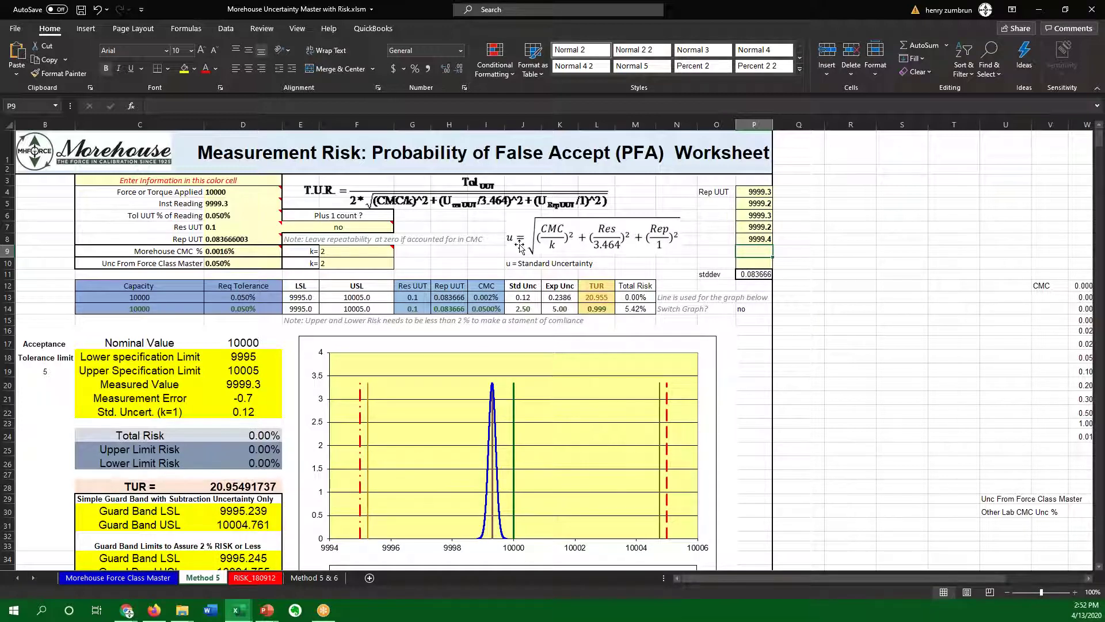
# Review the Morehouse CMC percentage together with the probability graph and the calculated risk values
pyautogui.moveTo(241, 208)
pyautogui.scroll(-1, 450, 268)
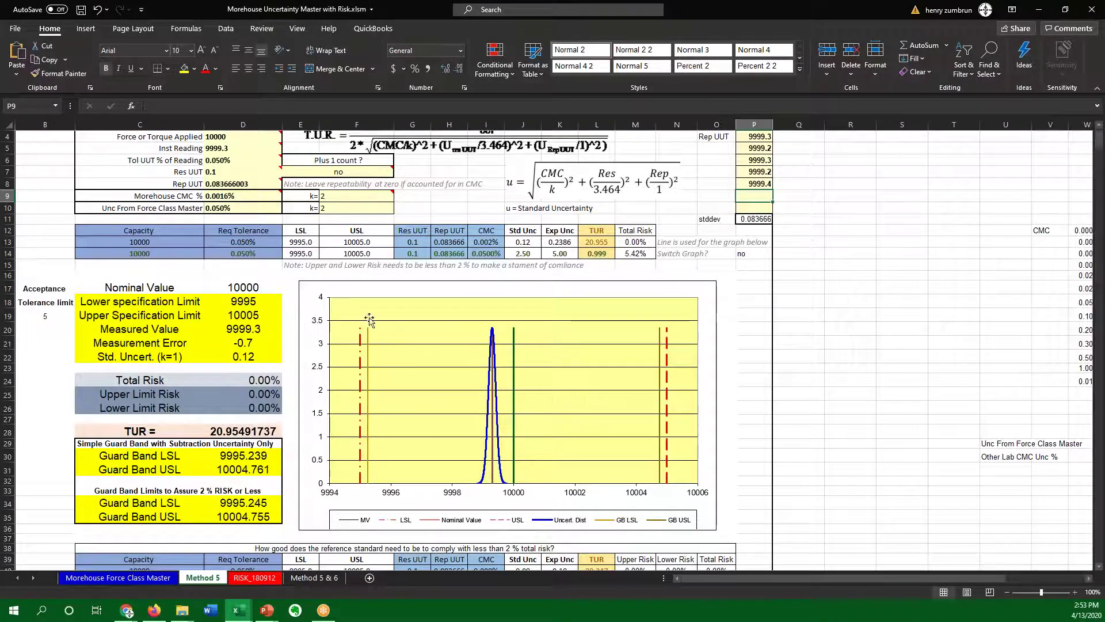
pyautogui.scroll(1, 309, 277)
pyautogui.moveTo(182, 253); pyautogui.dragTo(243, 253)
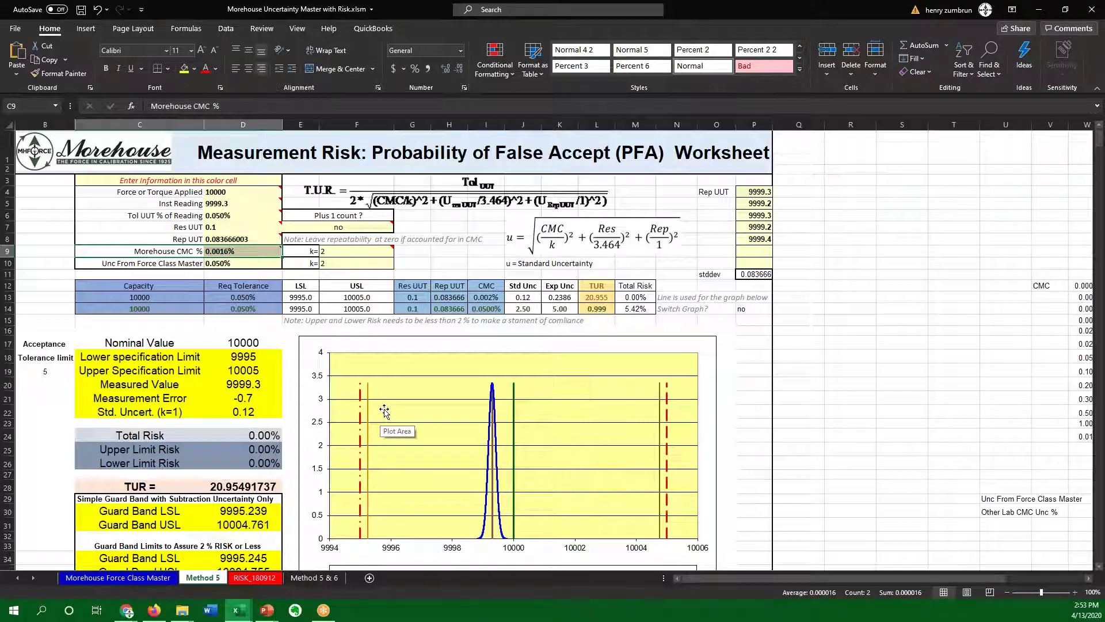
pyautogui.scroll(-1, 384, 411)
pyautogui.scroll(-1, 384, 411)
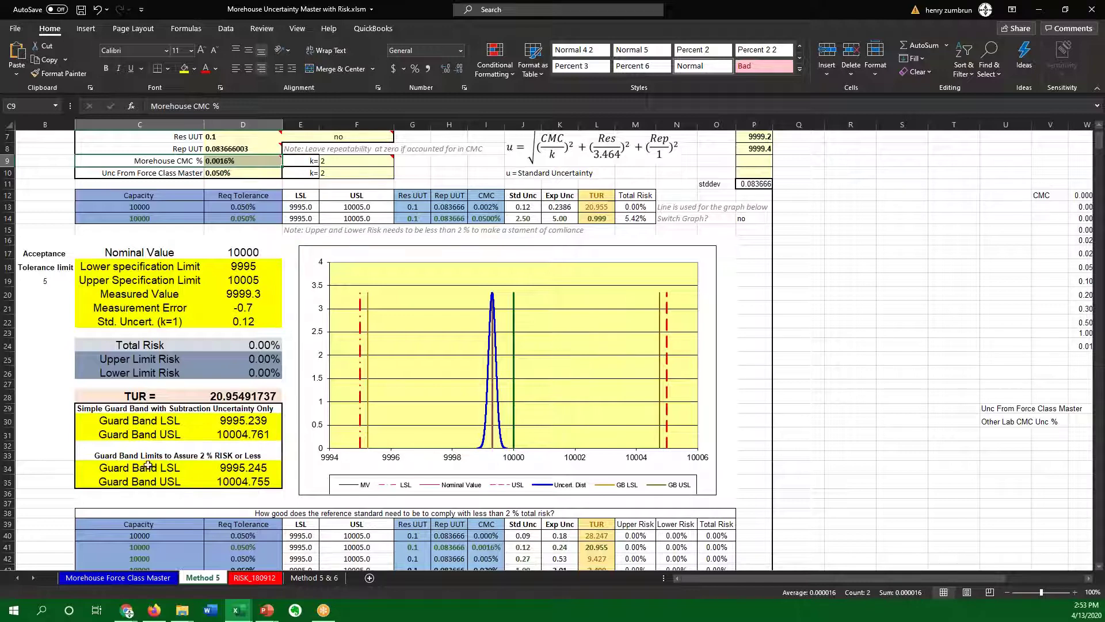
# Compare the simple subtraction guard band limits with the 2 % risk guard band limits by inspecting their cells
pyautogui.moveTo(225, 468); pyautogui.dragTo(255, 479)
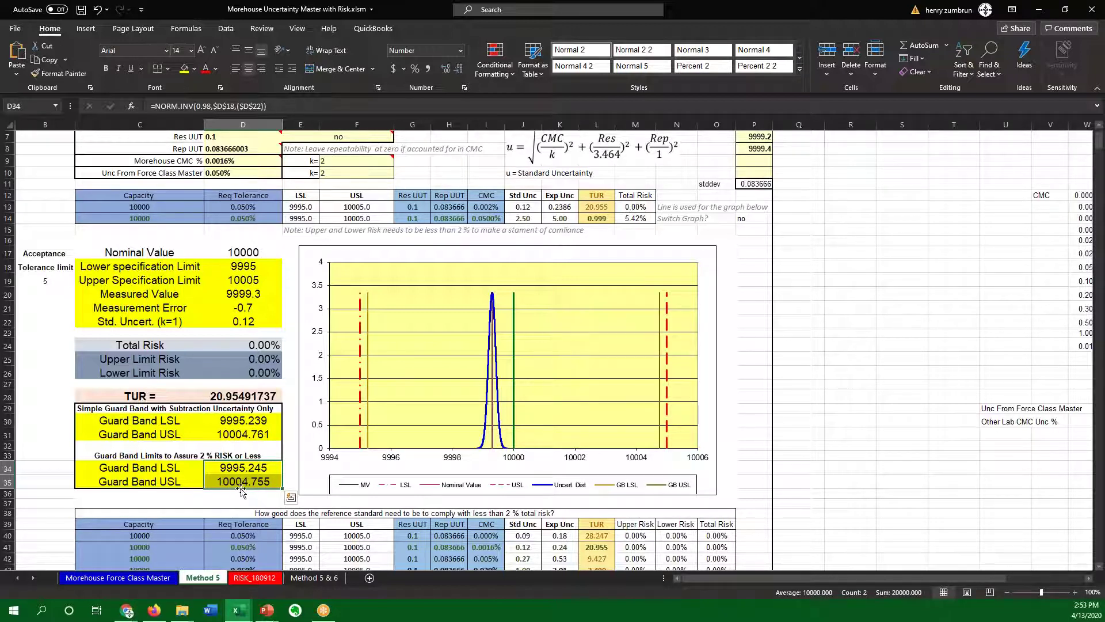
pyautogui.click(247, 439)
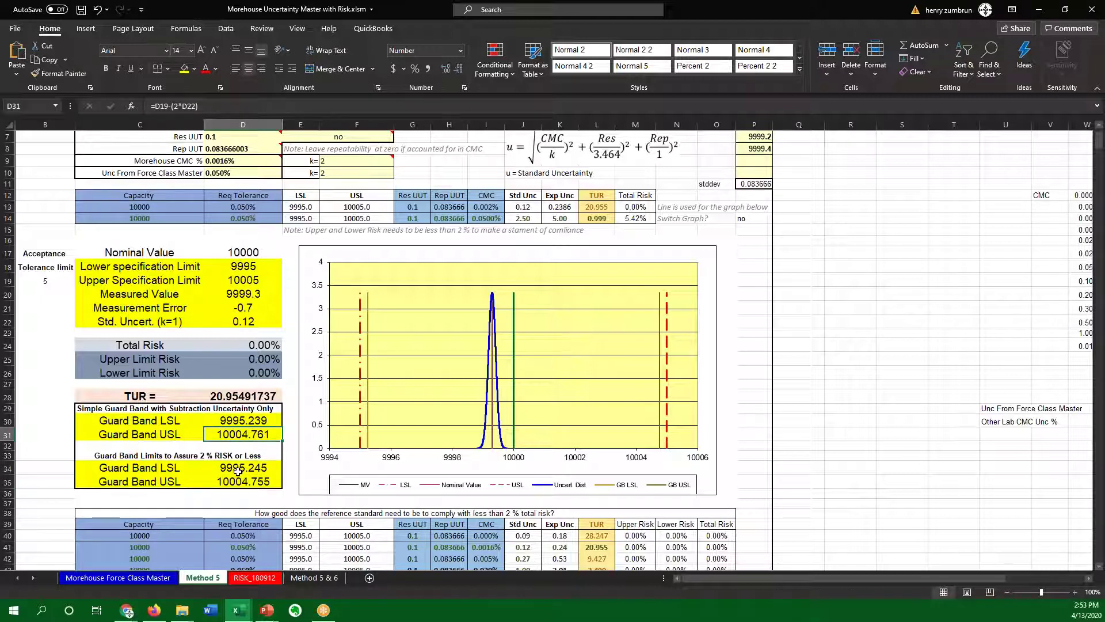
pyautogui.click(237, 421)
pyautogui.click(232, 434)
pyautogui.click(245, 423)
pyautogui.click(245, 435)
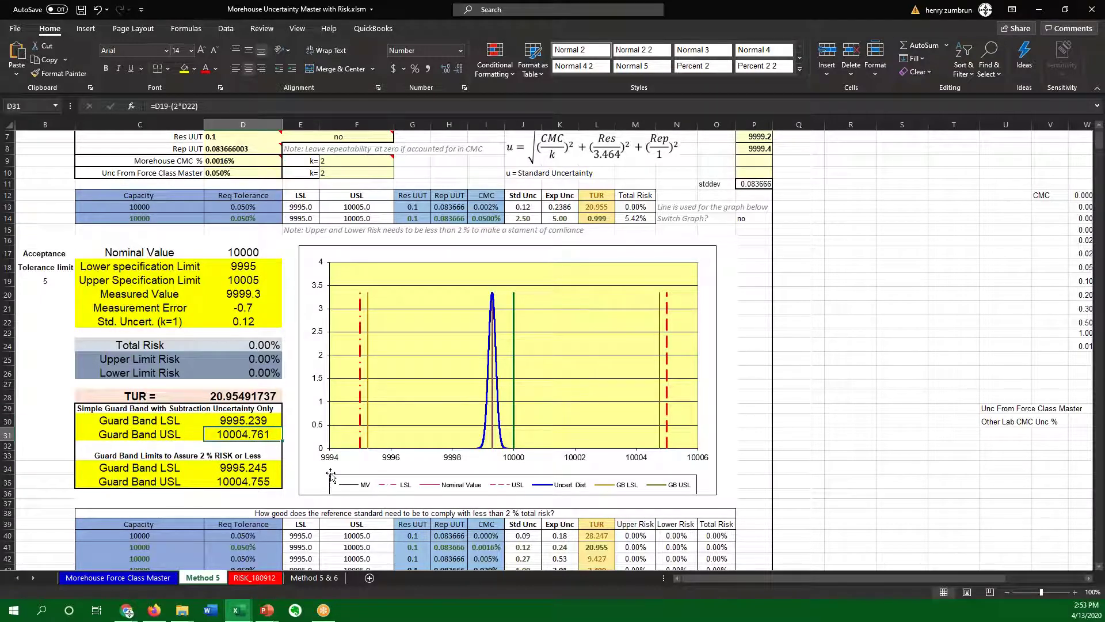
pyautogui.moveTo(240, 469); pyautogui.dragTo(244, 483)
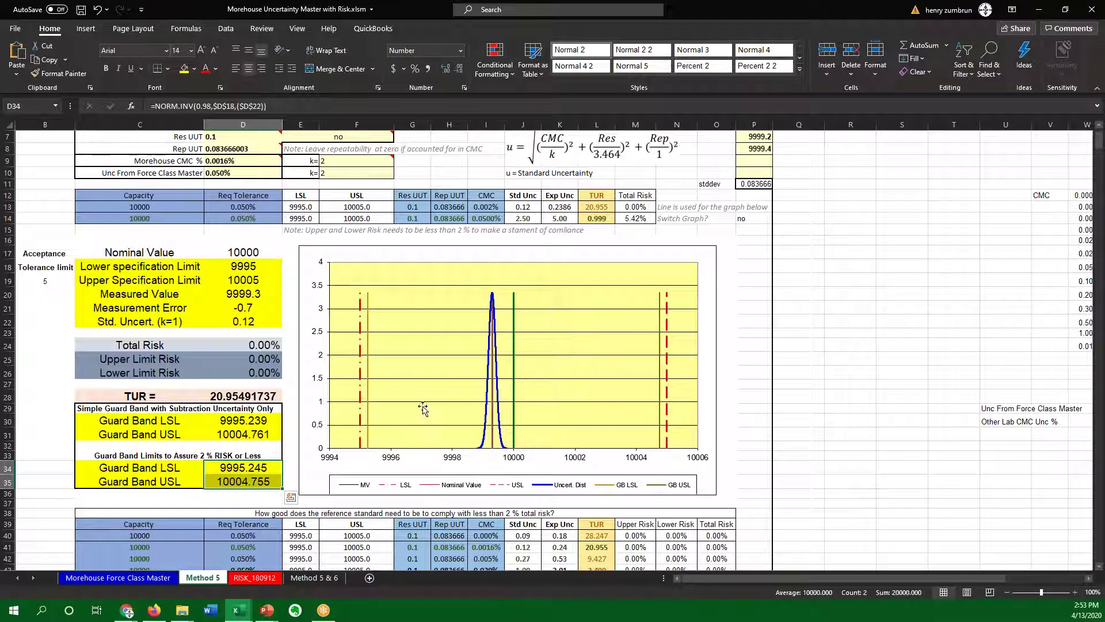
# Set the Switch Graph option in P14 to yes
pyautogui.scroll(2, 742, 312)
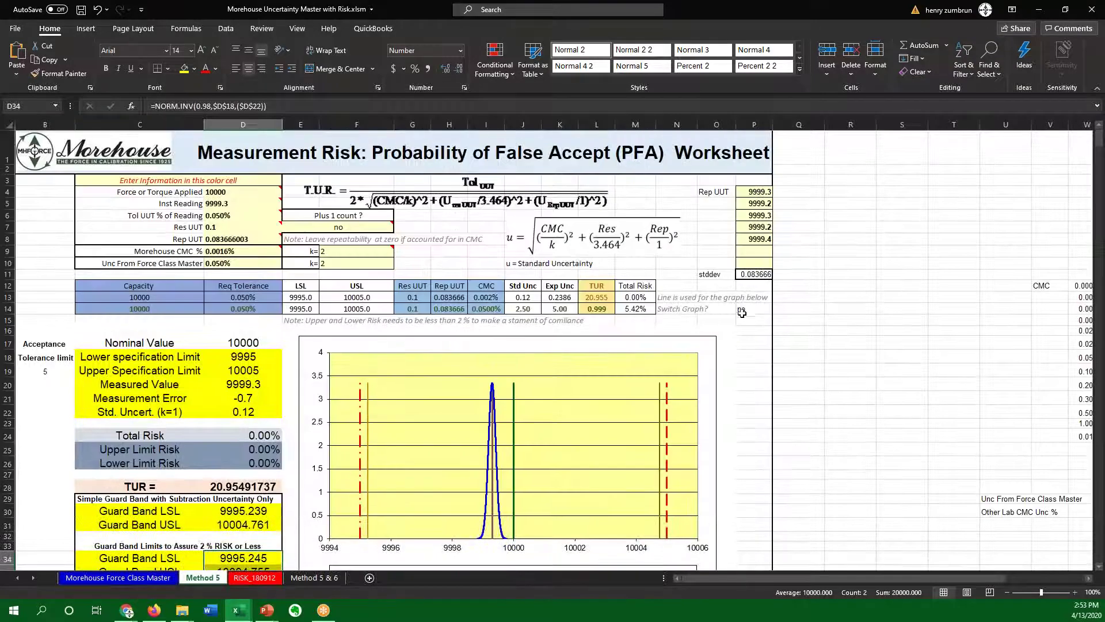
pyautogui.click(741, 310)
pyautogui.click(777, 308)
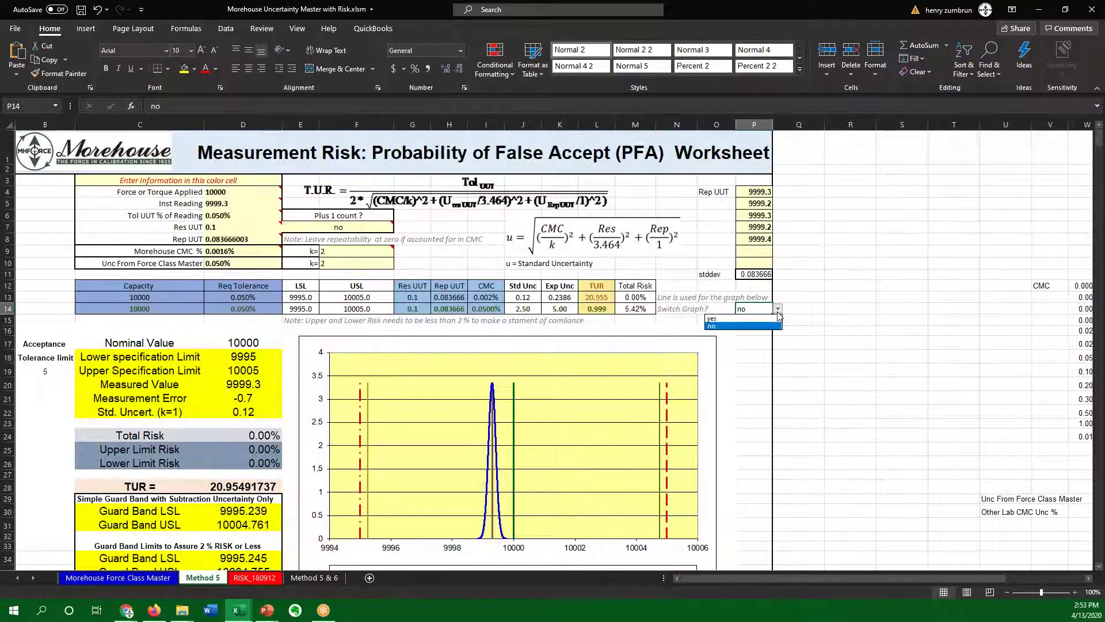
pyautogui.click(742, 318)
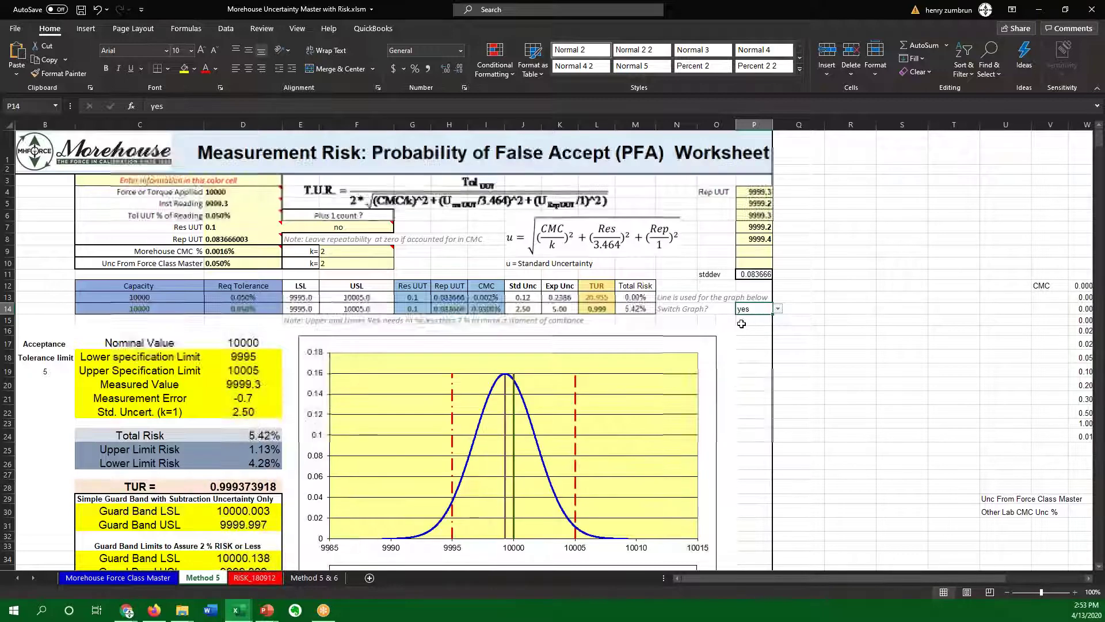
# Examine the uncertainty from the force class master, the lower limit risk and the switched graph
pyautogui.moveTo(147, 263); pyautogui.dragTo(223, 263)
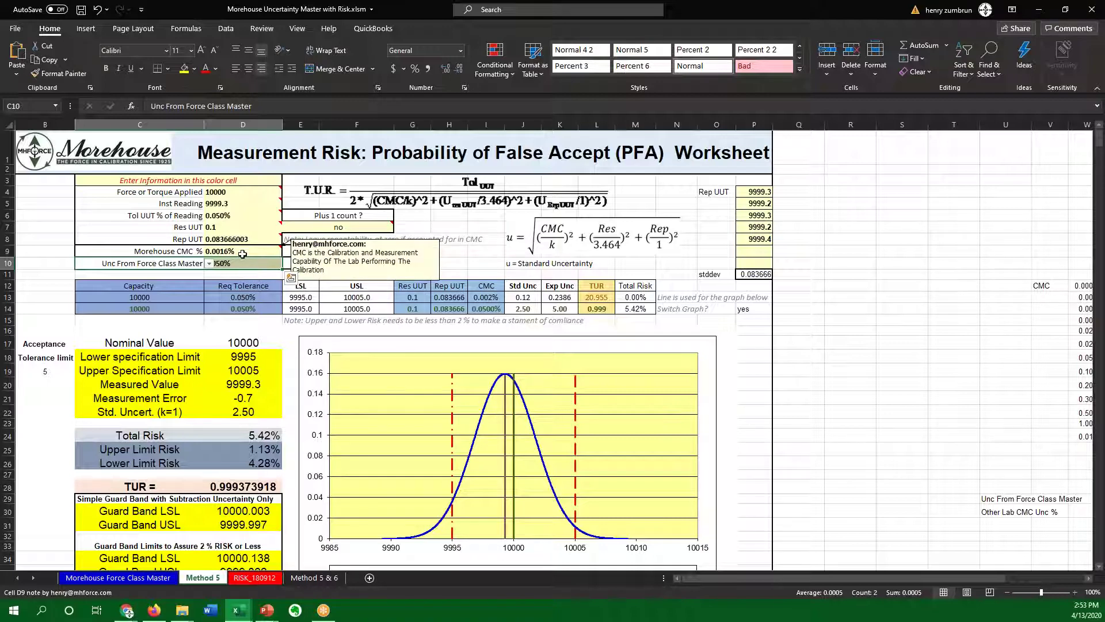
pyautogui.click(754, 371)
pyautogui.scroll(-1, 754, 372)
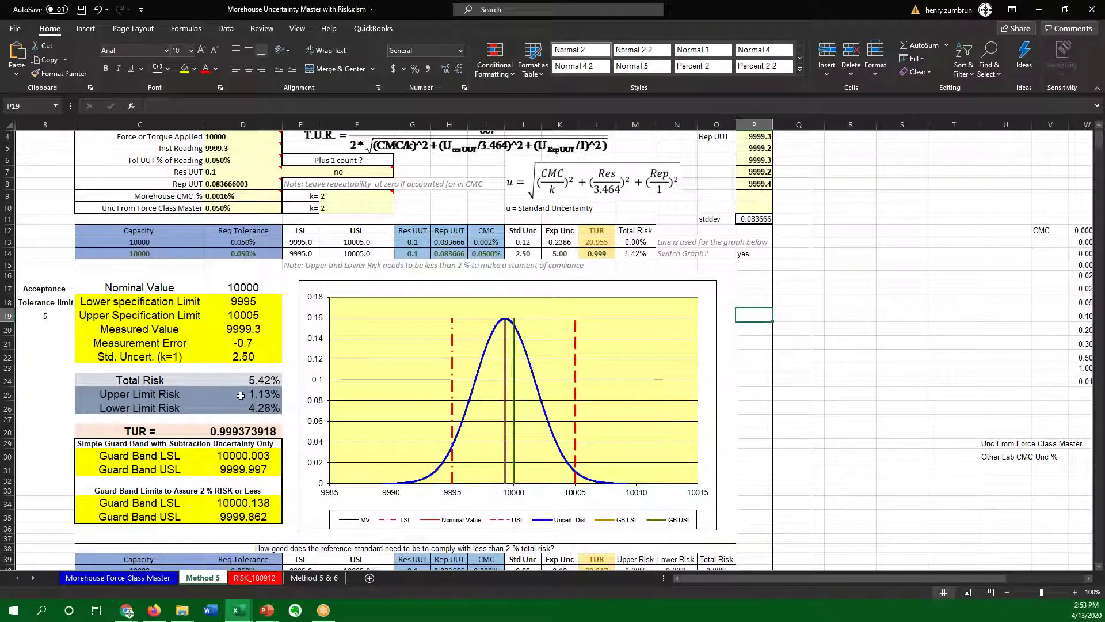
pyautogui.moveTo(115, 408); pyautogui.dragTo(245, 403)
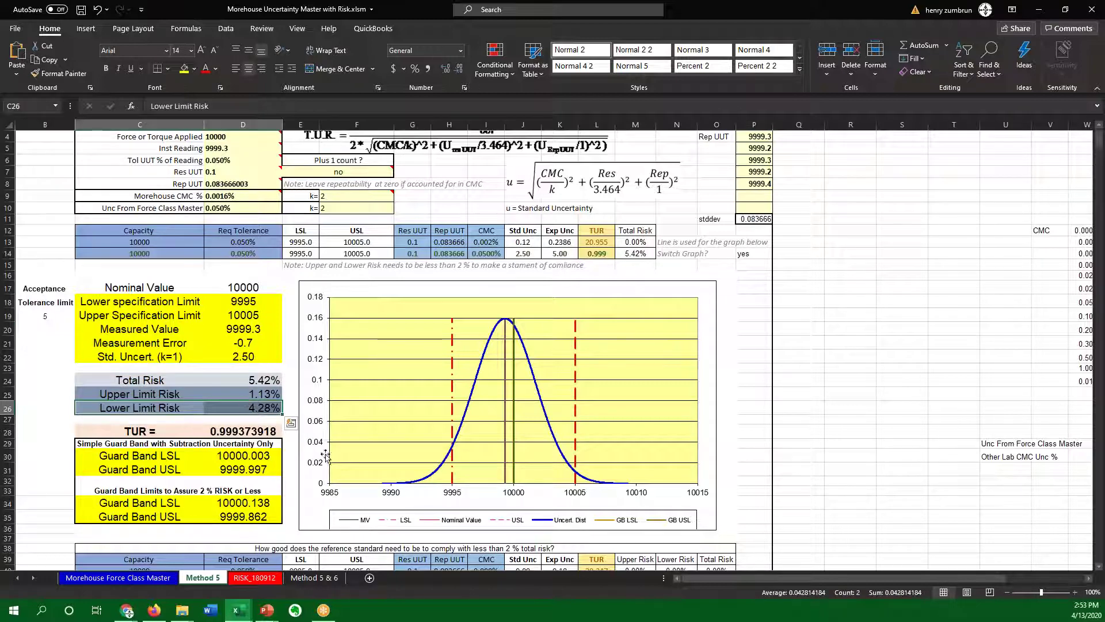
pyautogui.scroll(1, 327, 432)
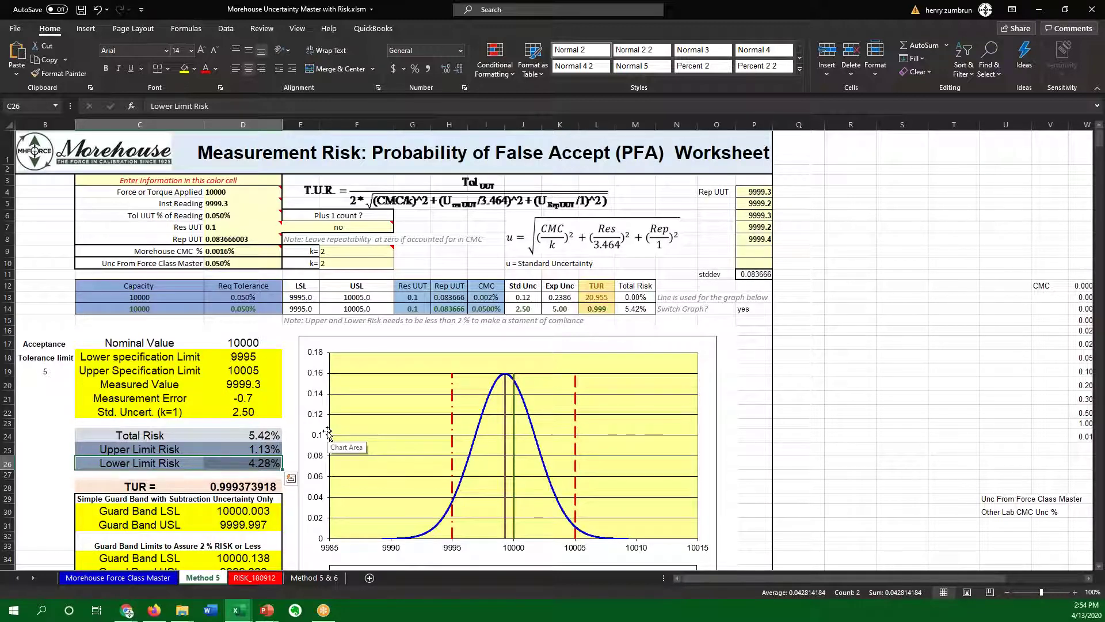
pyautogui.scroll(-1, 327, 432)
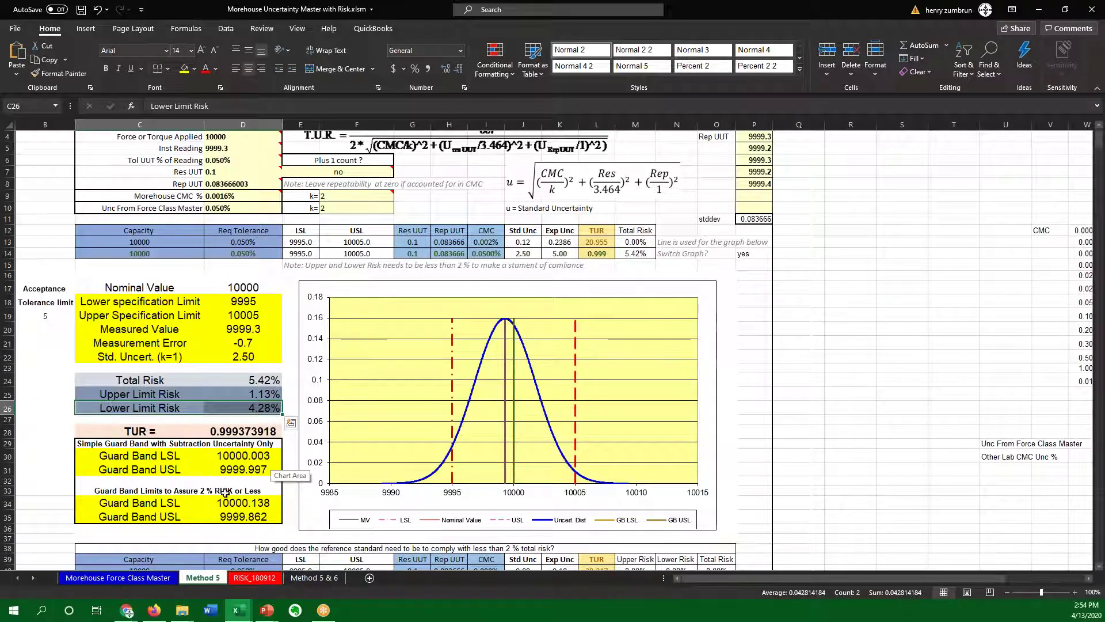
# Inspect the 2 % risk guard band LSL cell, highlight the Total Risk cell M13 in yellow and select M14 for comparison
pyautogui.click(263, 509)
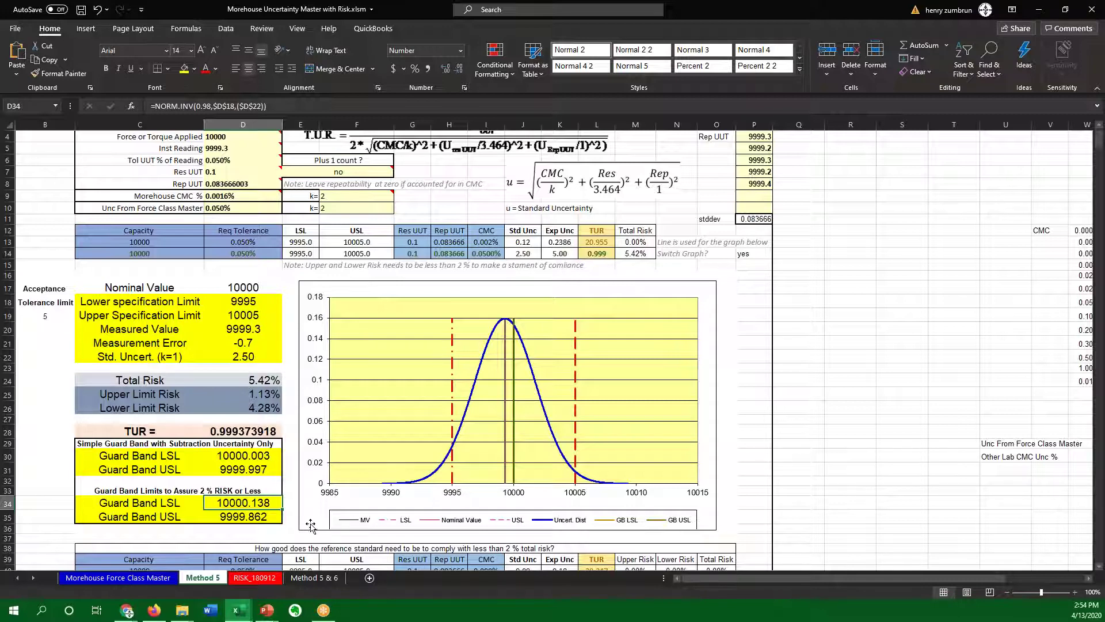
pyautogui.click(635, 243)
pyautogui.click(184, 69)
pyautogui.click(631, 273)
pyautogui.click(635, 254)
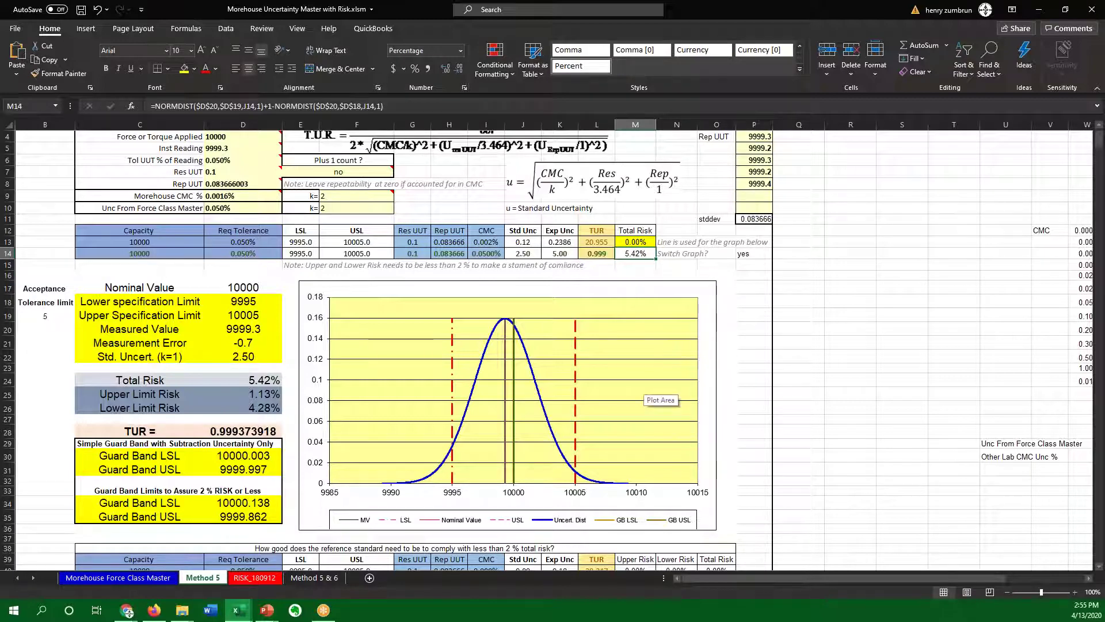
pyautogui.scroll(2, 708, 351)
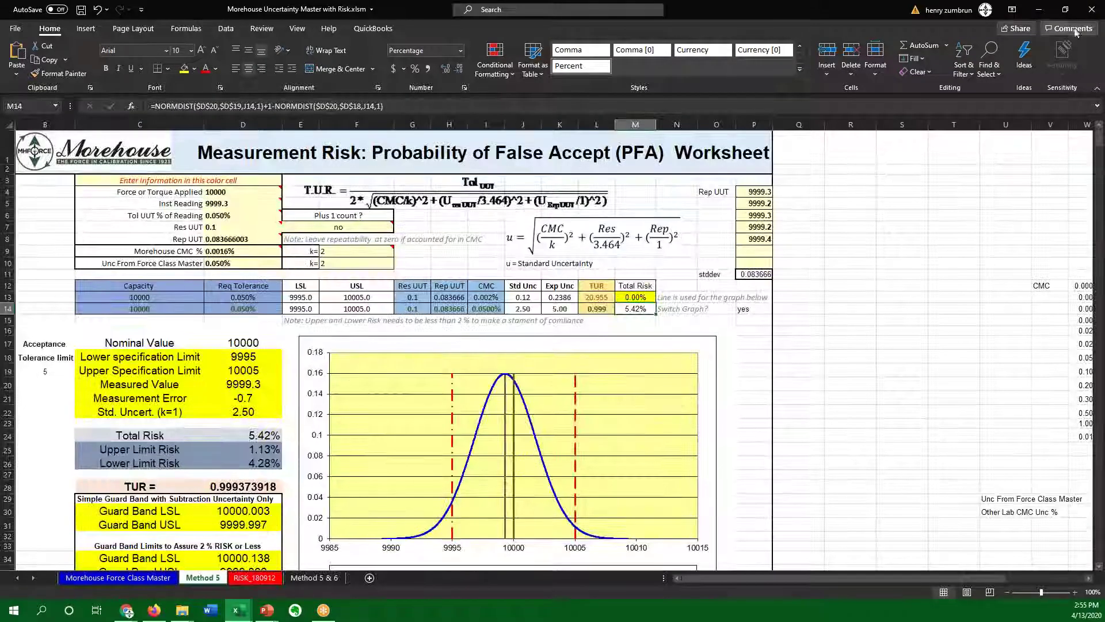
# Switch to the TechnicalPaper.pdf in Chrome, skim its introduction, T.U.R. section and figures from the start, and return to the Excel PFA worksheet
pyautogui.click(1039, 10)
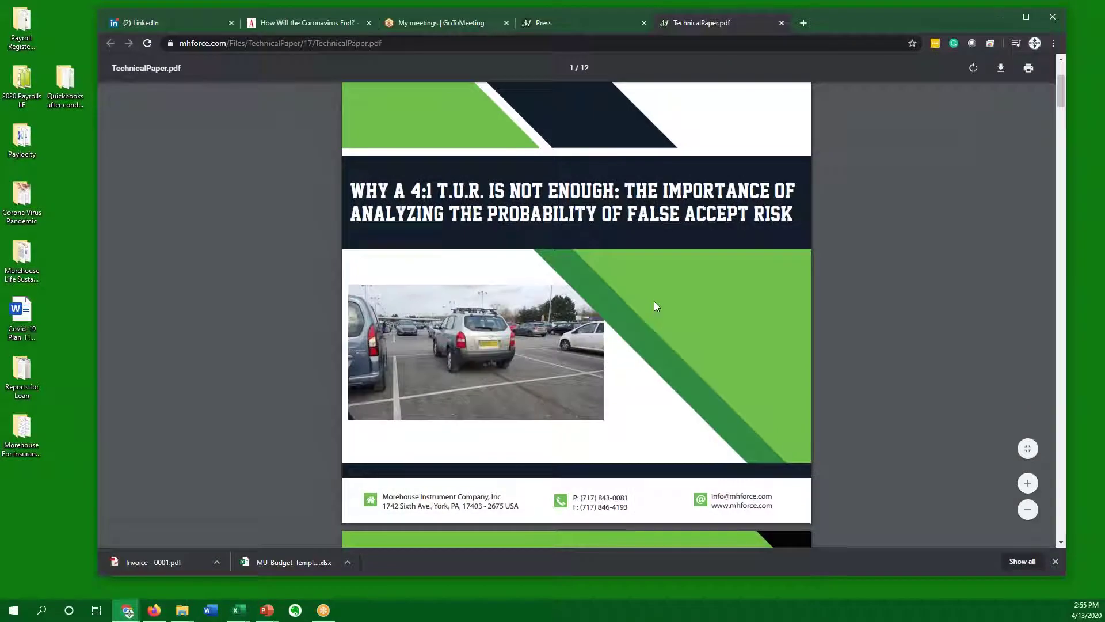
pyautogui.scroll(-5, 654, 302)
pyautogui.scroll(-4, 653, 301)
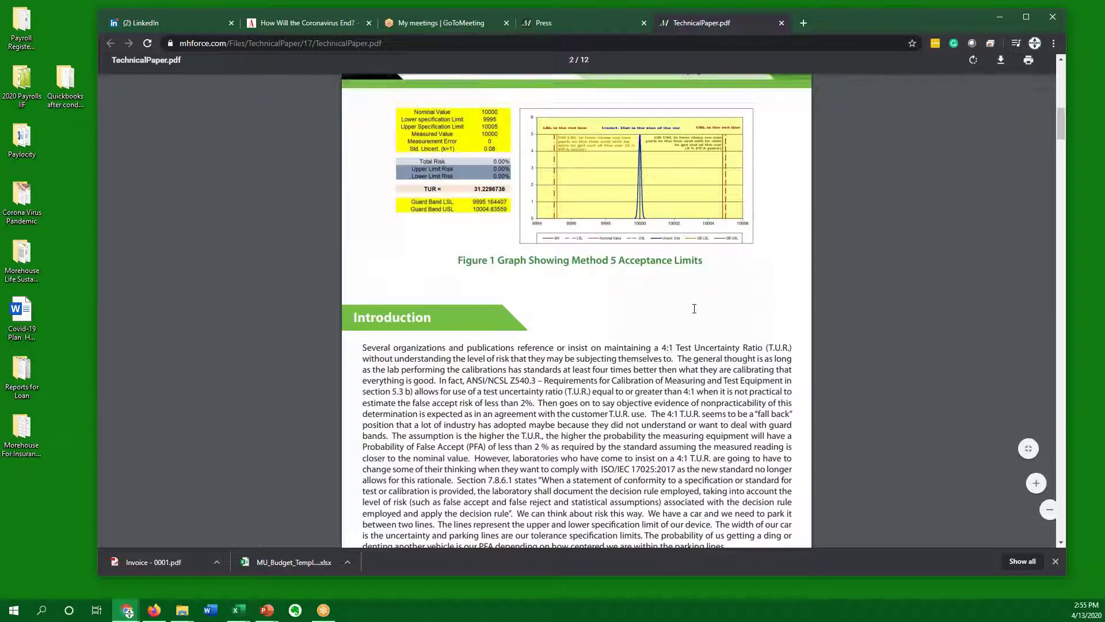
pyautogui.scroll(-4, 695, 309)
pyautogui.scroll(-2, 694, 309)
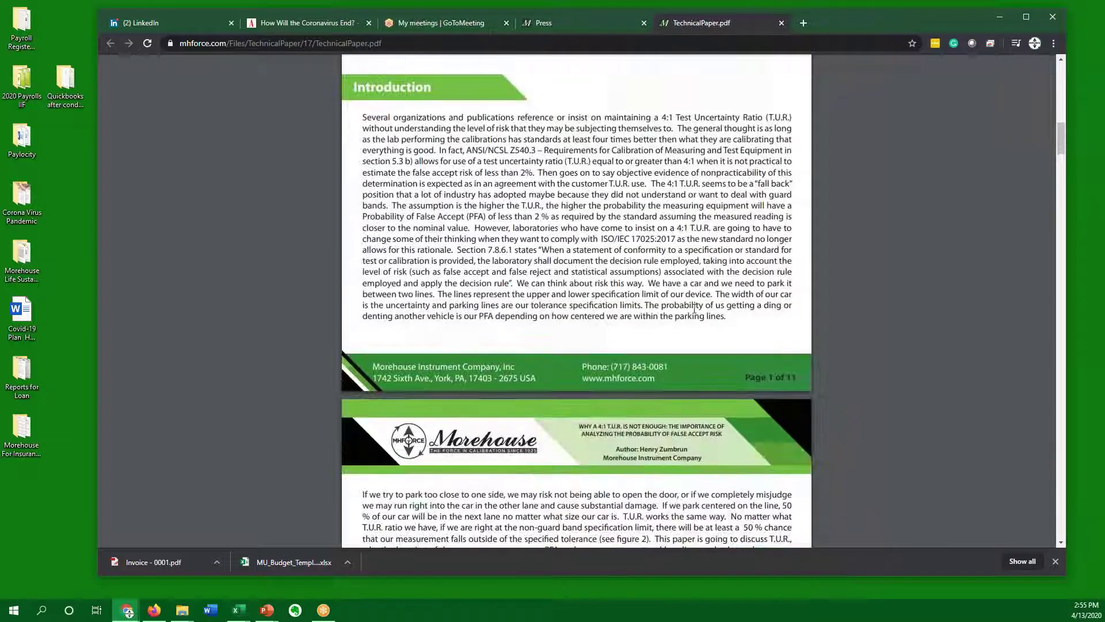
pyautogui.scroll(-9, 694, 309)
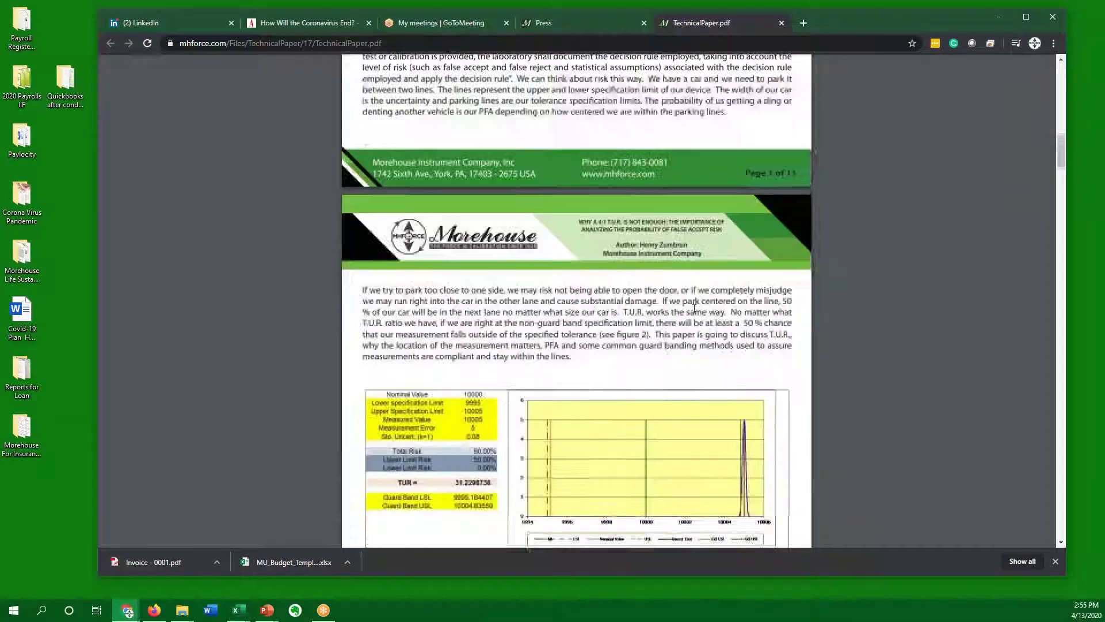
pyautogui.scroll(-6, 694, 309)
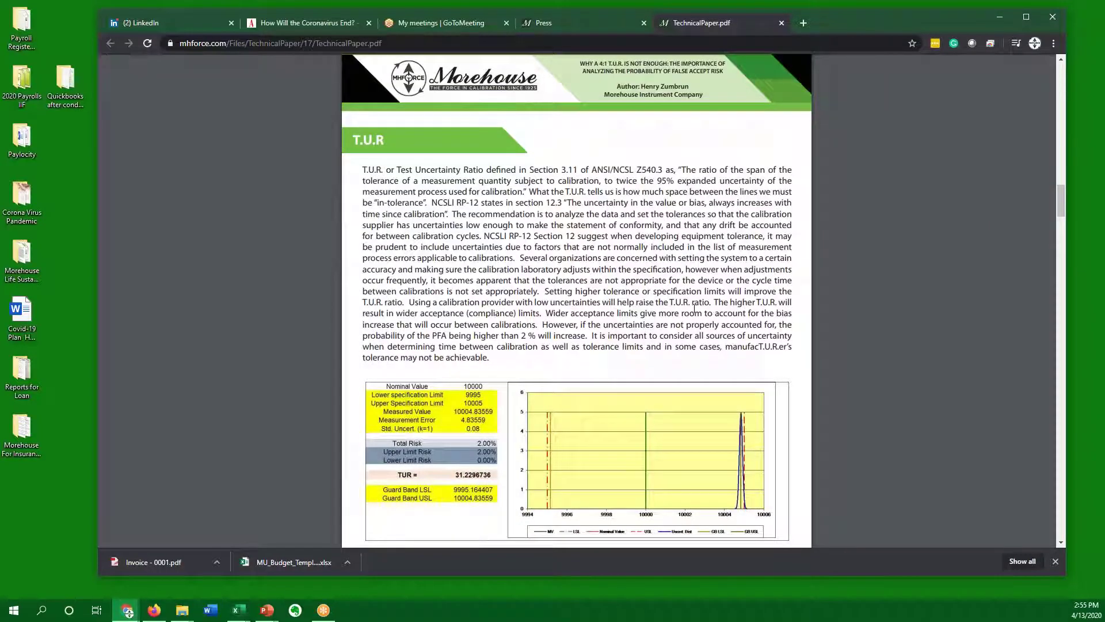
pyautogui.scroll(-3, 694, 308)
pyautogui.scroll(20, 694, 309)
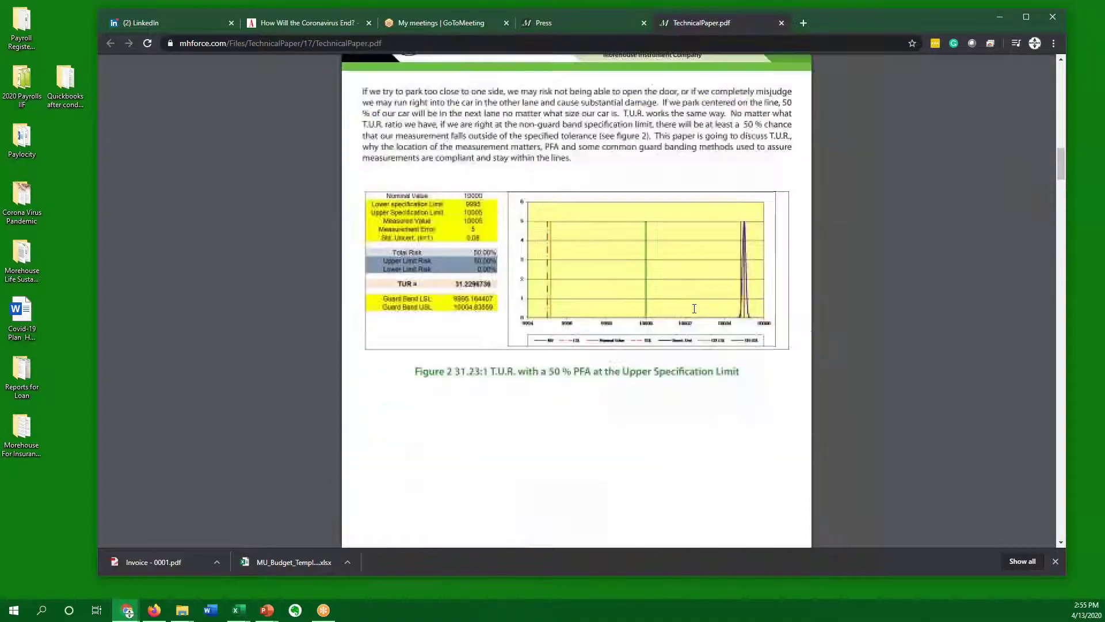
pyautogui.scroll(3, 694, 311)
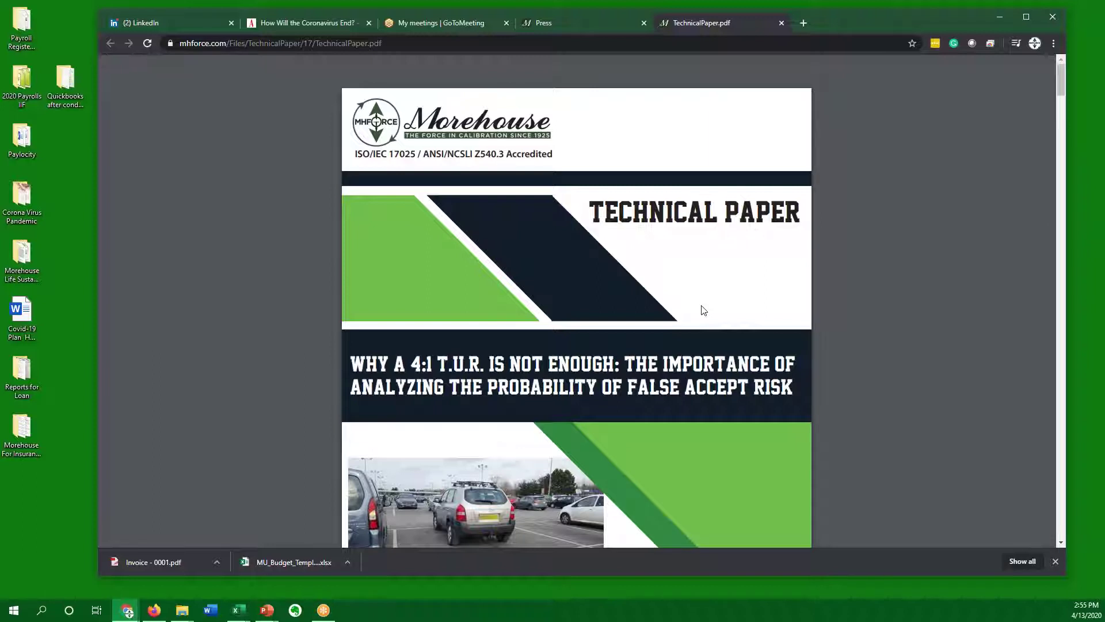
pyautogui.click(239, 610)
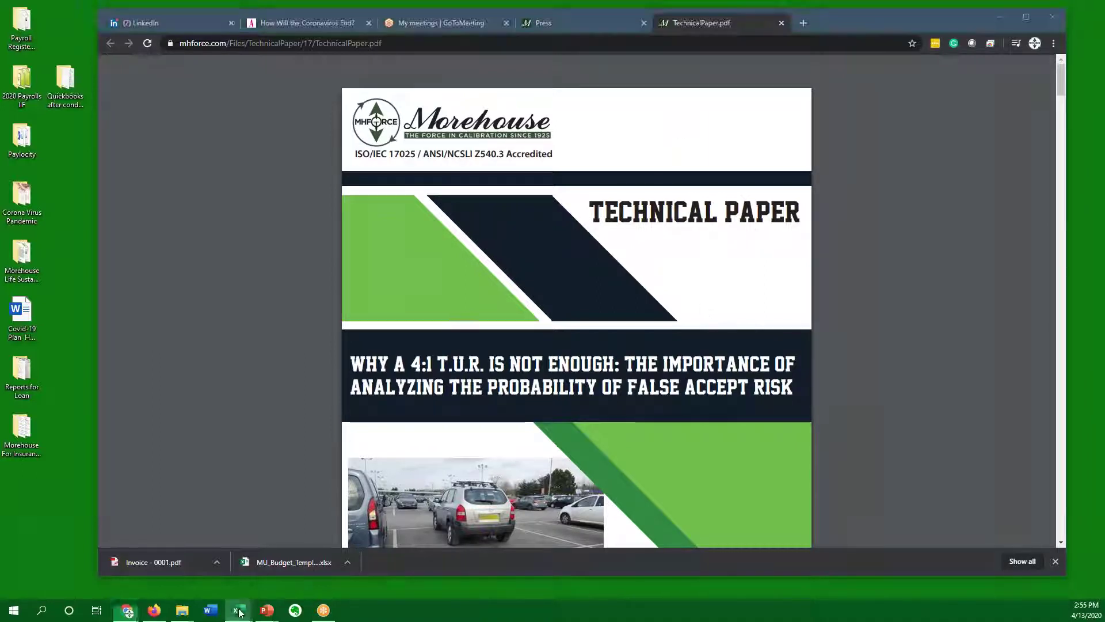
pyautogui.click(404, 567)
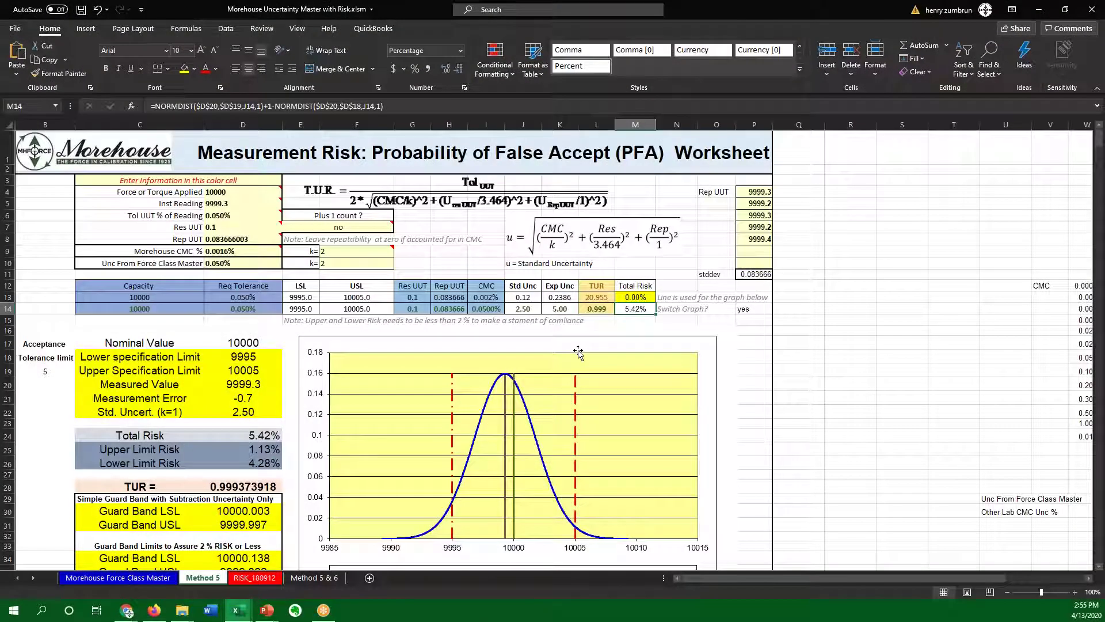